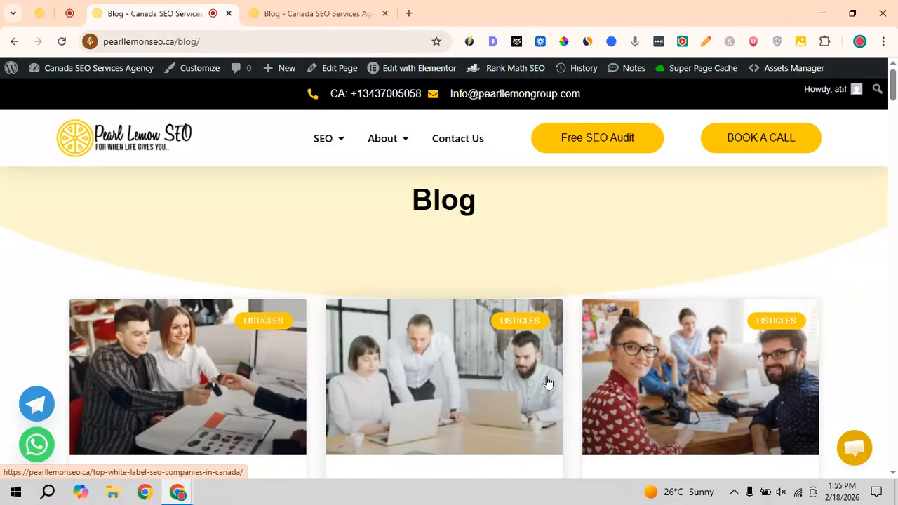
Step: Examine the pagination links below the post cards on the blog page
scroll(548, 382, down, 20)
scroll(533, 378, down, 12)
scroll(491, 327, up, 3)
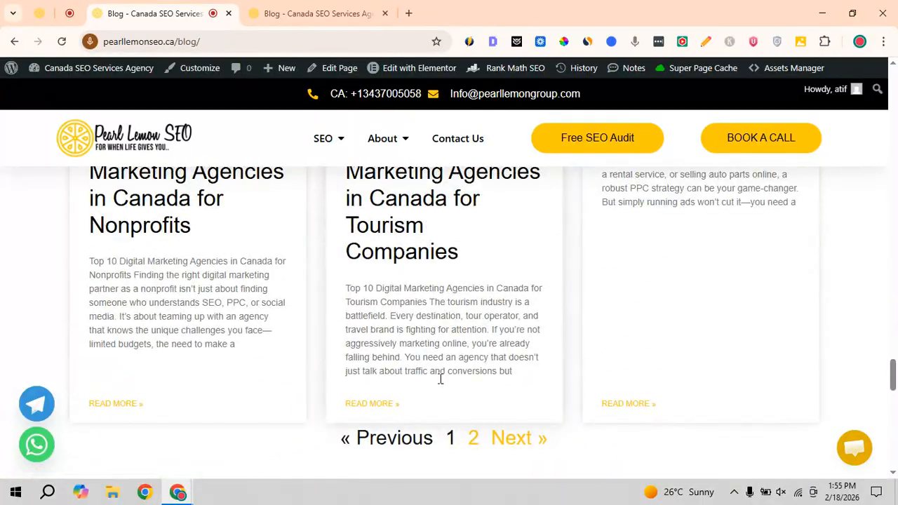
drag(313, 444, 548, 441)
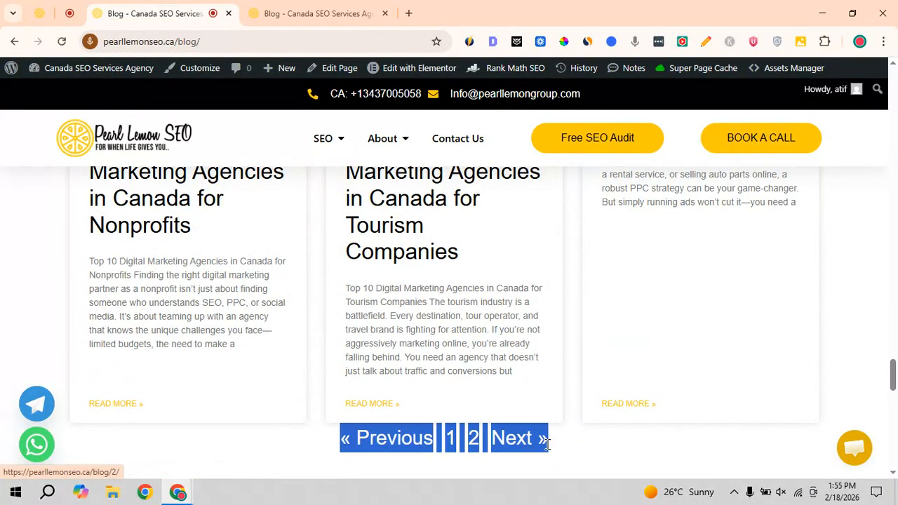
click(598, 450)
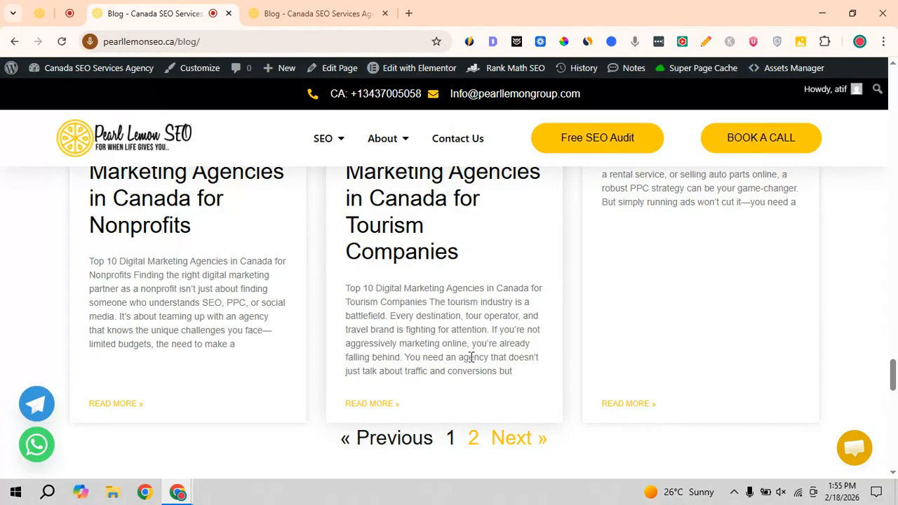
scroll(472, 358, down, 2)
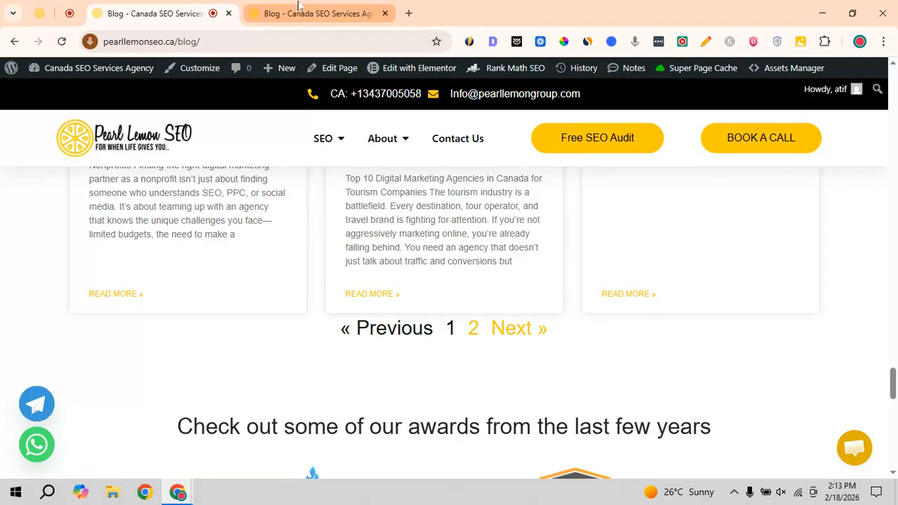
Step: Compare the address of the second blog page, ending in /blog/2/, with the main blog page
click(298, 6)
drag(212, 41, 237, 42)
click(217, 41)
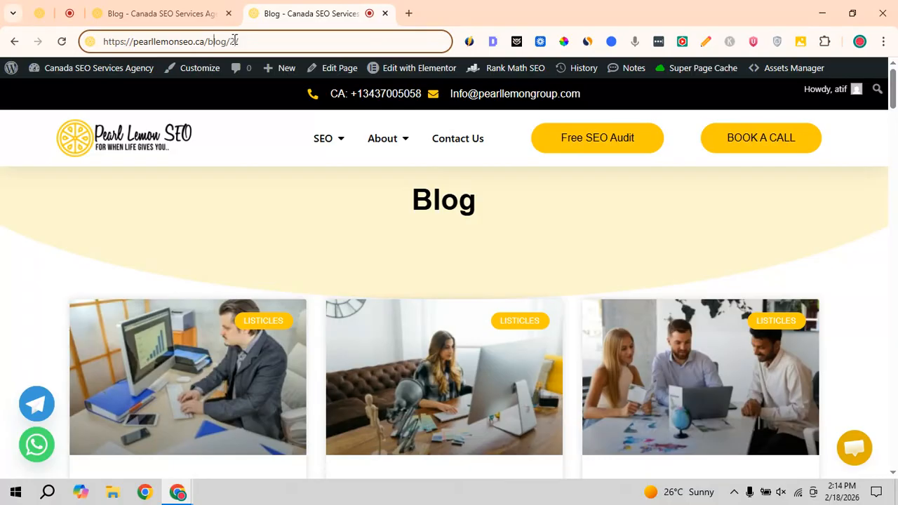
double_click(232, 42)
key(ctrl+shift+Tab)
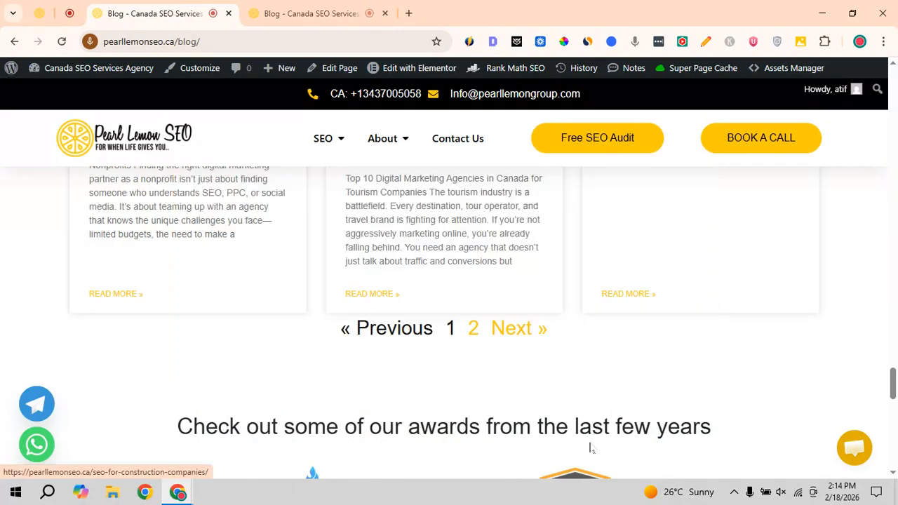
click(316, 13)
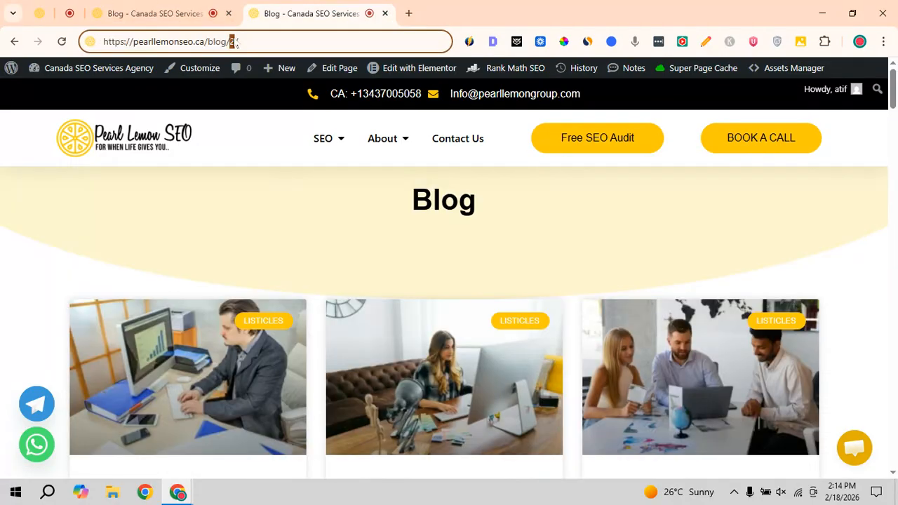
click(234, 48)
drag(235, 42, 231, 43)
click(196, 10)
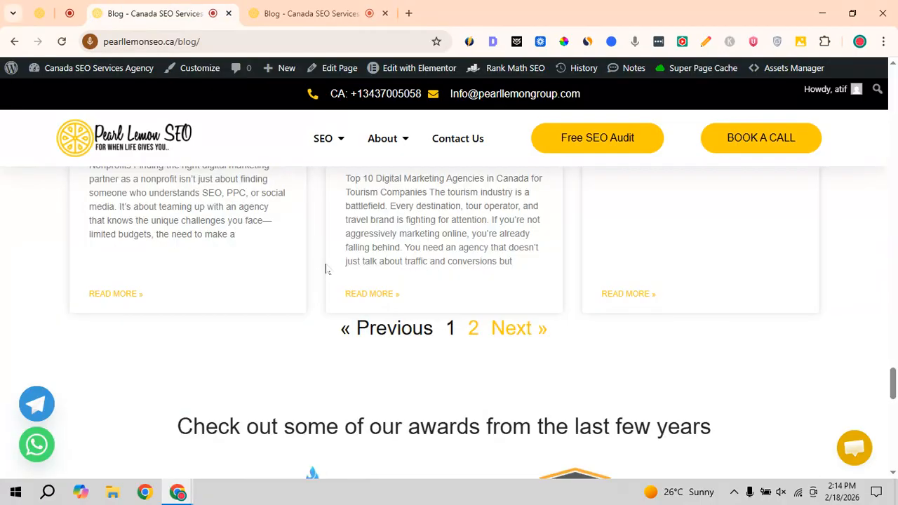
Step: Open the Blog page for editing with Elementor in a new tab and review the post cards meanwhile
right_click(416, 68)
click(433, 85)
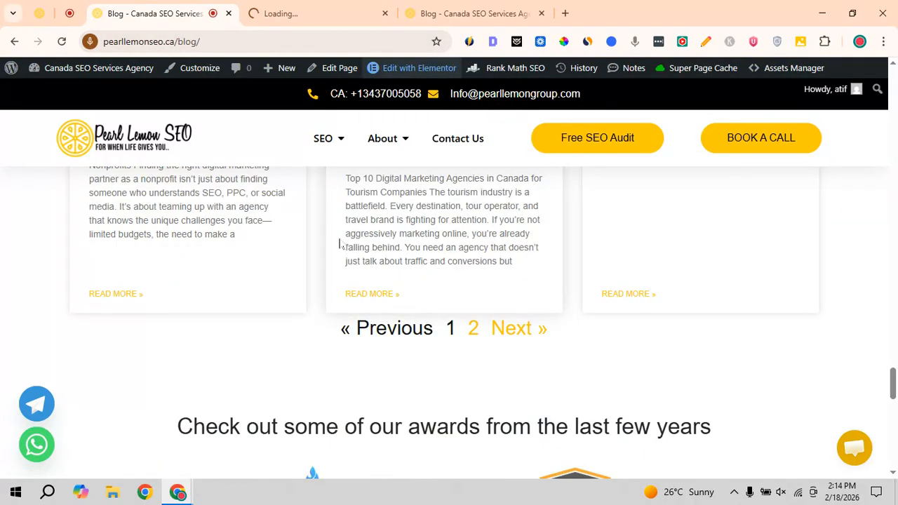
scroll(456, 210, up, 5)
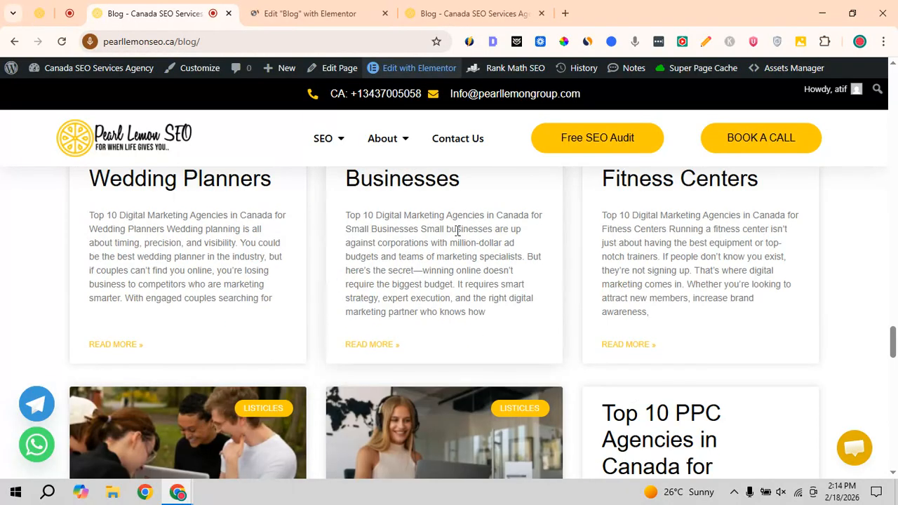
scroll(458, 231, down, 5)
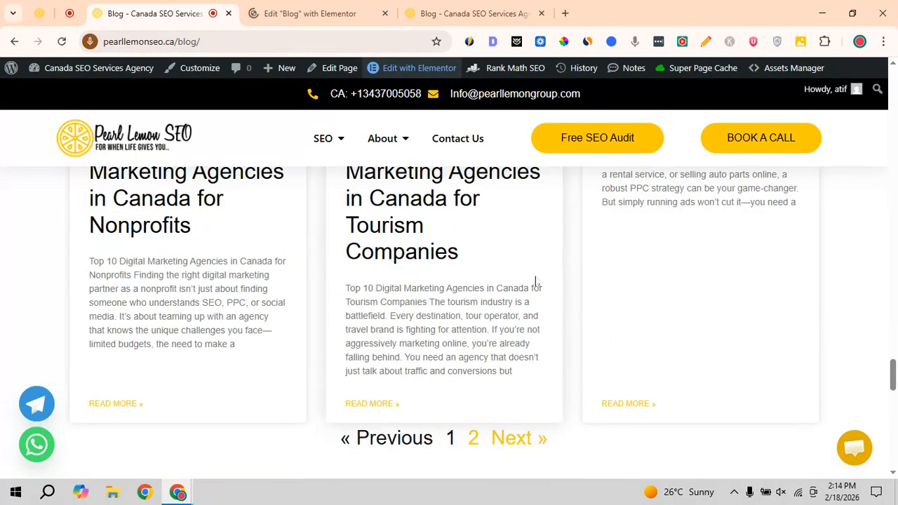
scroll(520, 273, up, 12)
scroll(421, 242, down, 5)
scroll(312, 309, down, 5)
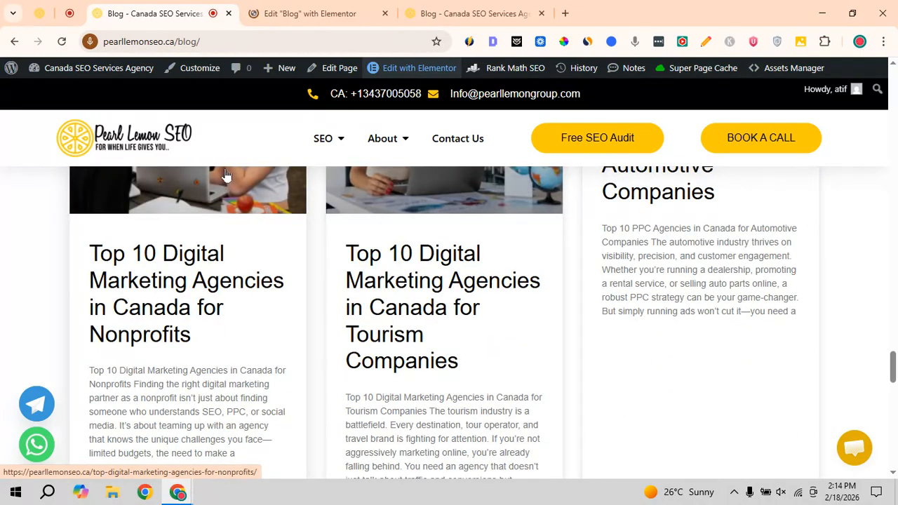
Step: Open the WordPress Reading Settings and inspect the maximum number of posts shown on blog pages
click(40, 13)
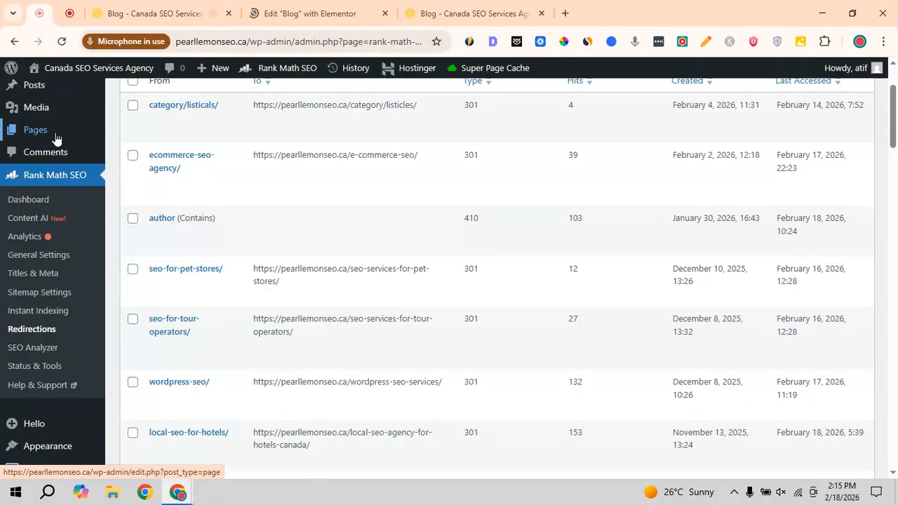
scroll(56, 141, down, 15)
mouse_move(56, 317)
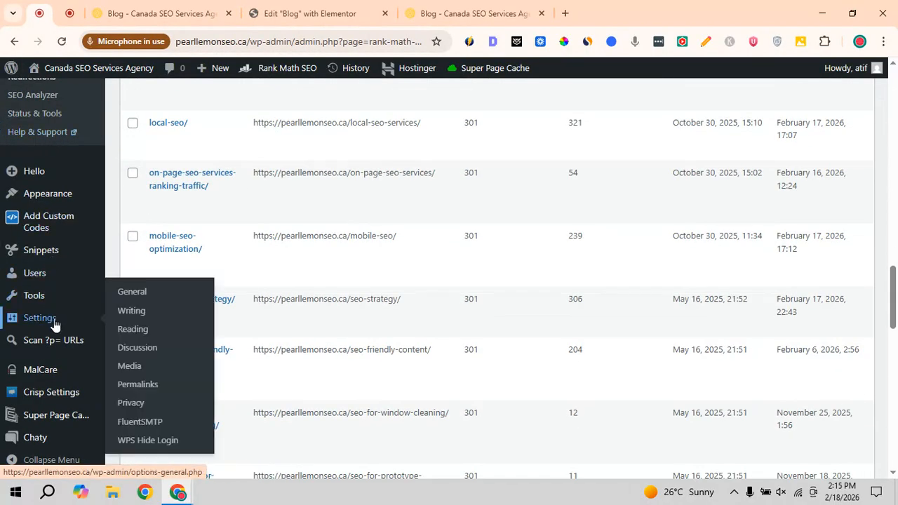
click(128, 335)
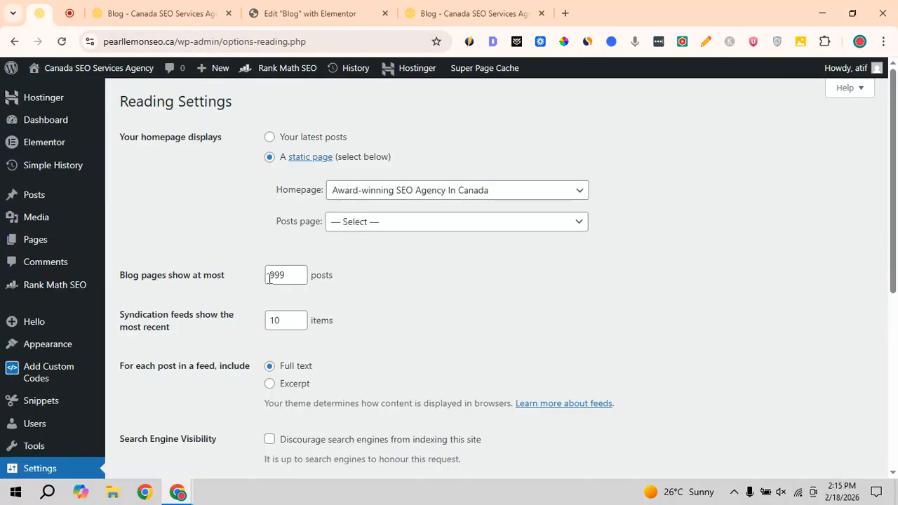
double_click(293, 273)
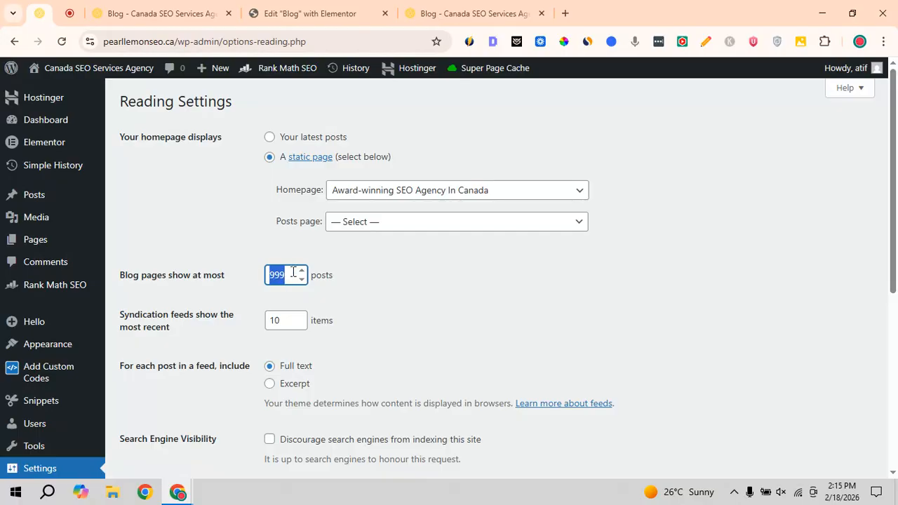
Step: Try raising the maximum posts on blog pages to 1003, and return it to 999 without saving
click(290, 274)
click(301, 273)
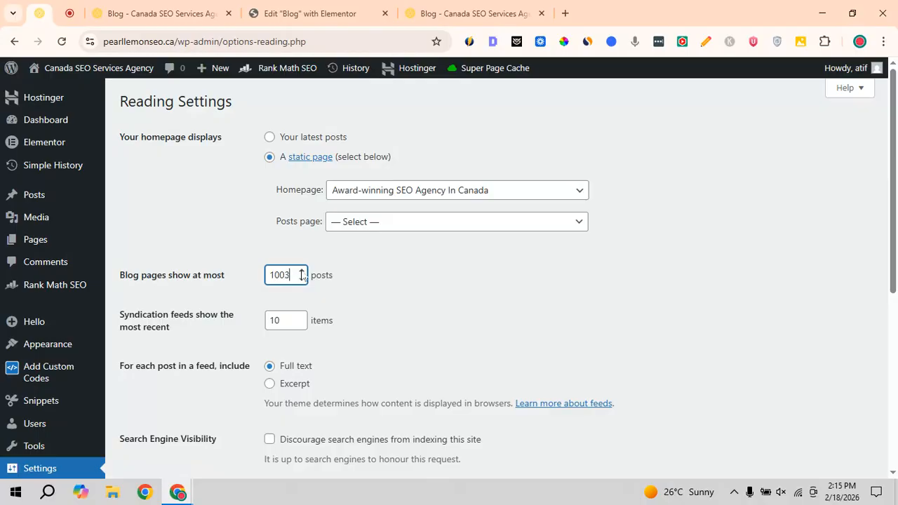
click(302, 280)
double_click(284, 274)
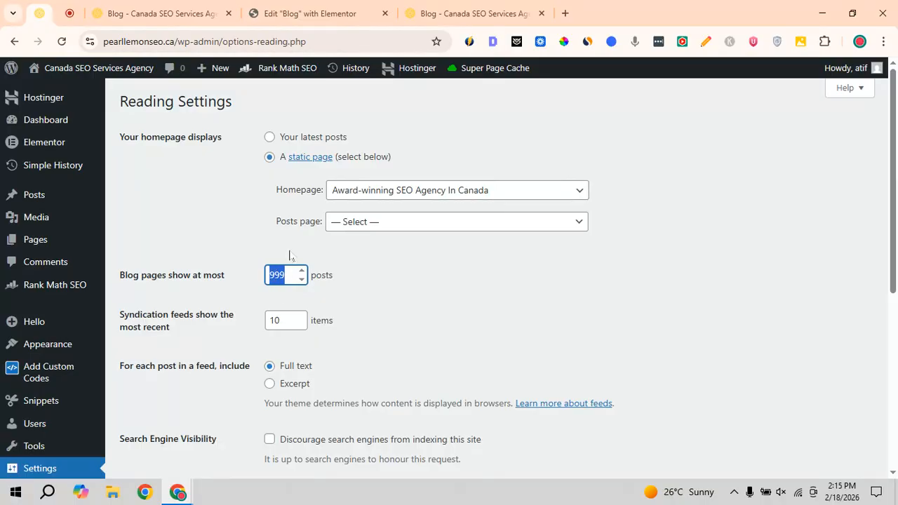
scroll(248, 234, down, 5)
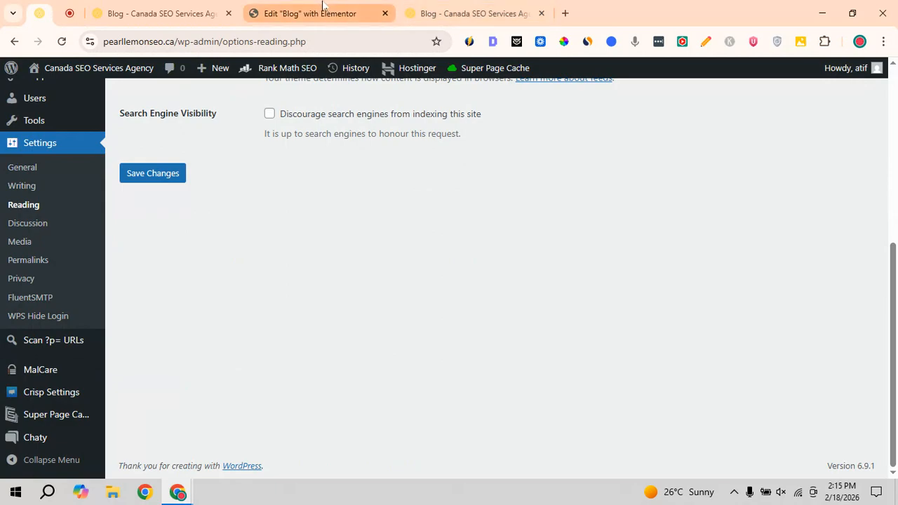
Step: Switch to the Elementor editor of the Blog page and select the Posts widget
click(253, 10)
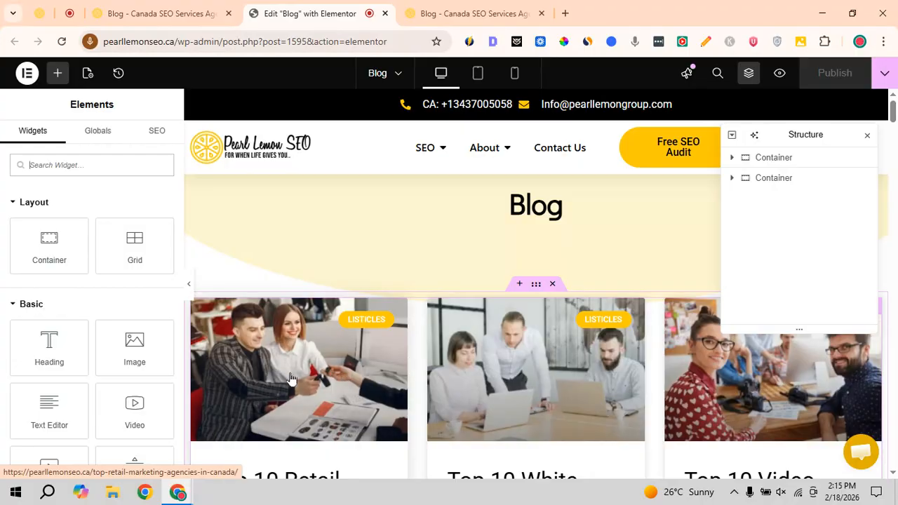
click(533, 312)
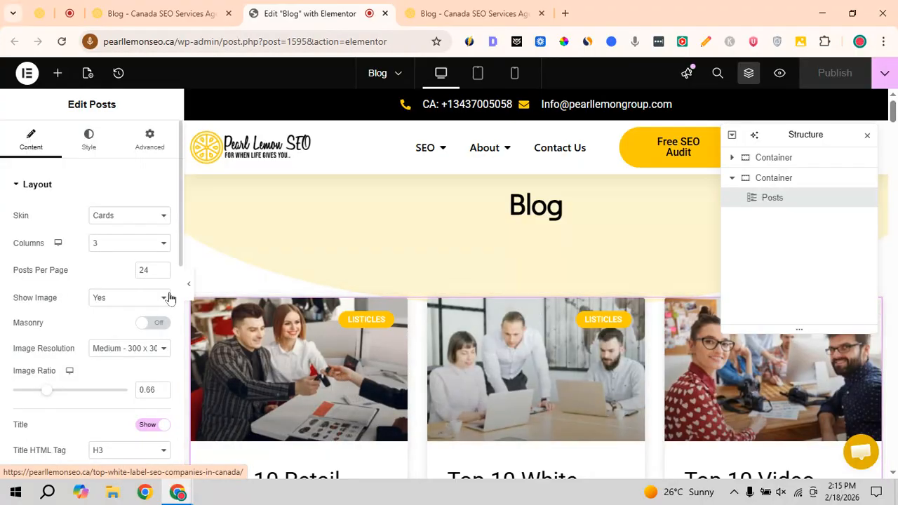
Step: Try 1003 and 999 posts per page in the Posts widget, and set the value back to 24
double_click(143, 270)
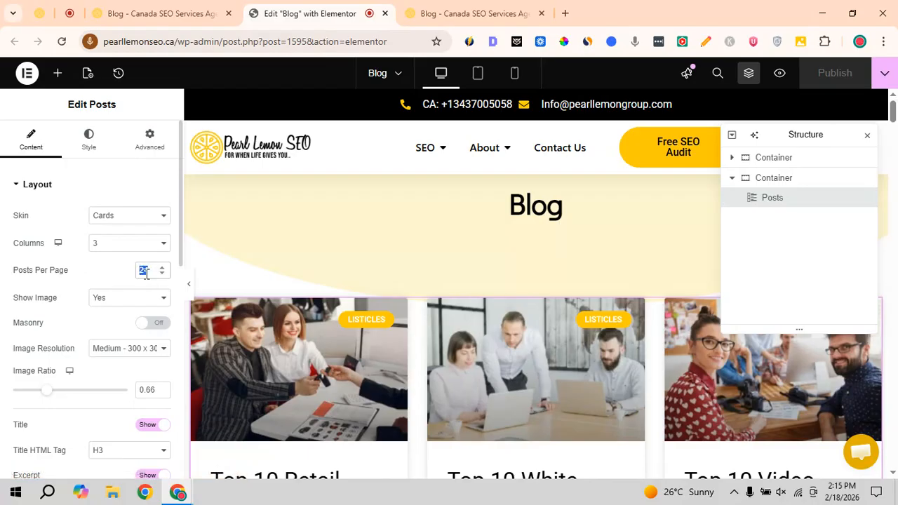
drag(151, 275, 131, 280)
text(1030)
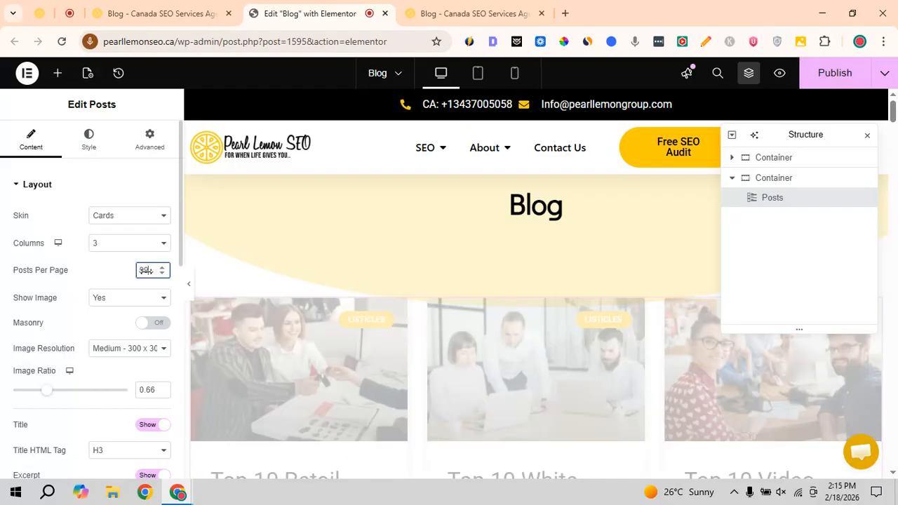
key(BackSpace)
key(BackSpace)
text(003)
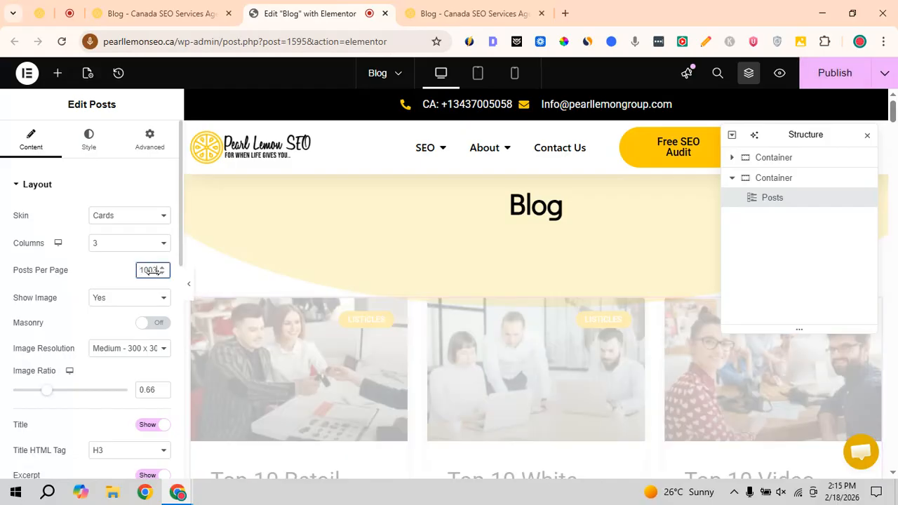
drag(153, 271, 152, 272)
scroll(423, 274, down, 10)
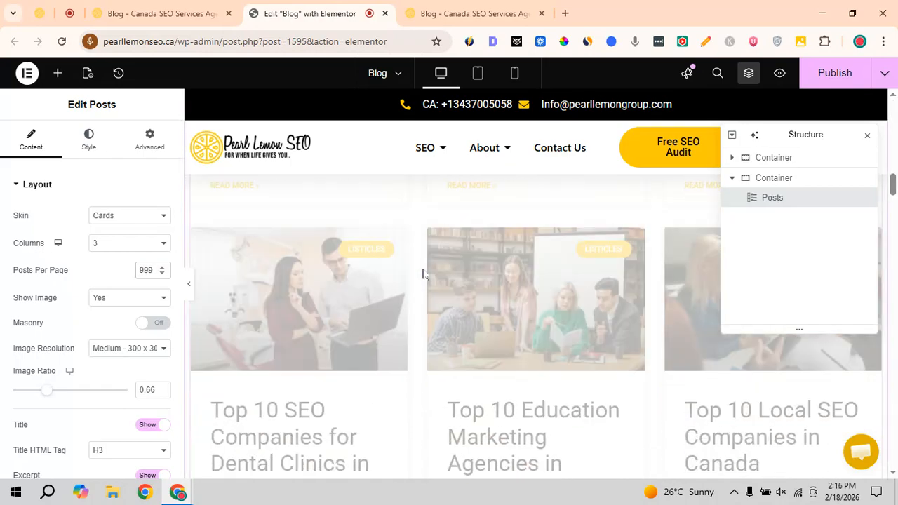
double_click(138, 272)
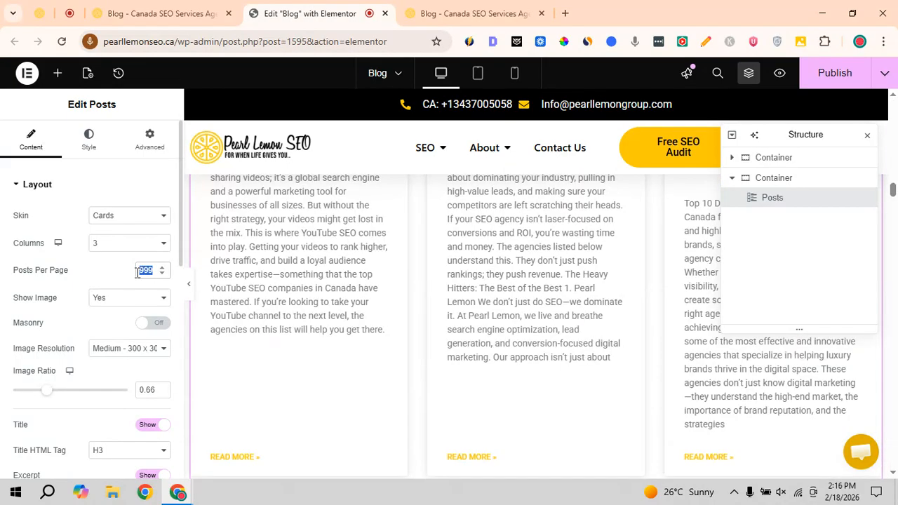
text(24)
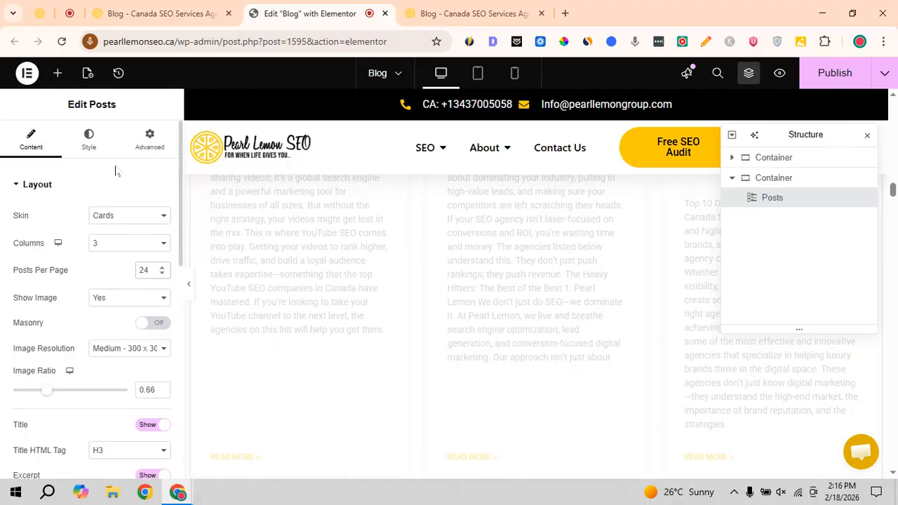
Step: Set the Posts widget's pagination to Load on Click and check the Load More button below the posts
scroll(112, 224, down, 10)
click(64, 387)
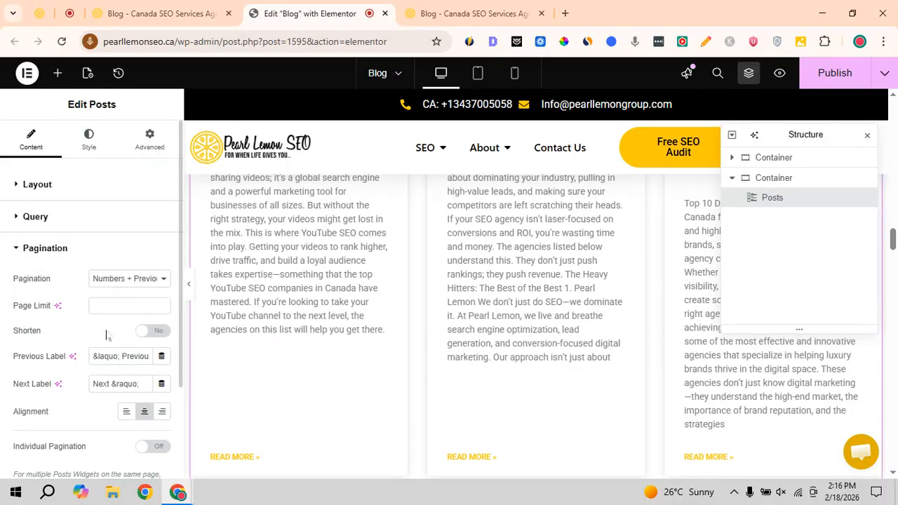
click(132, 281)
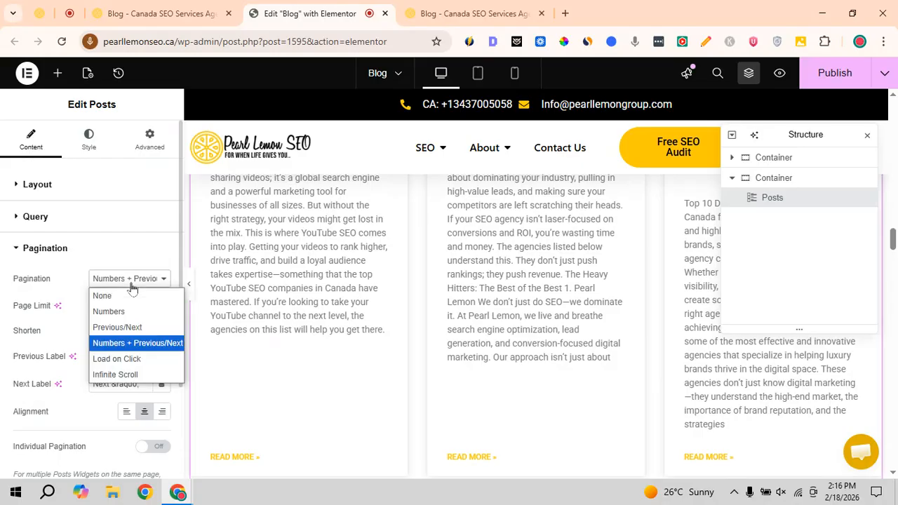
click(109, 359)
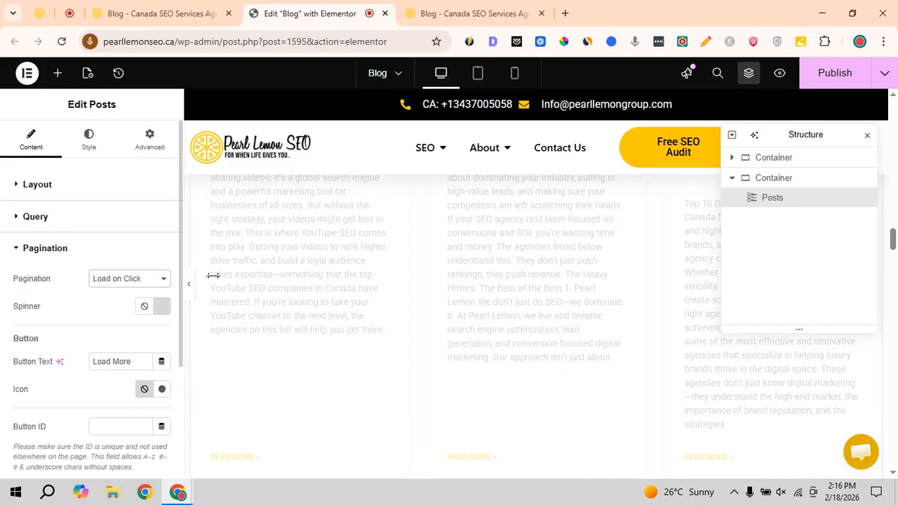
scroll(364, 287, down, 6)
scroll(375, 290, down, 15)
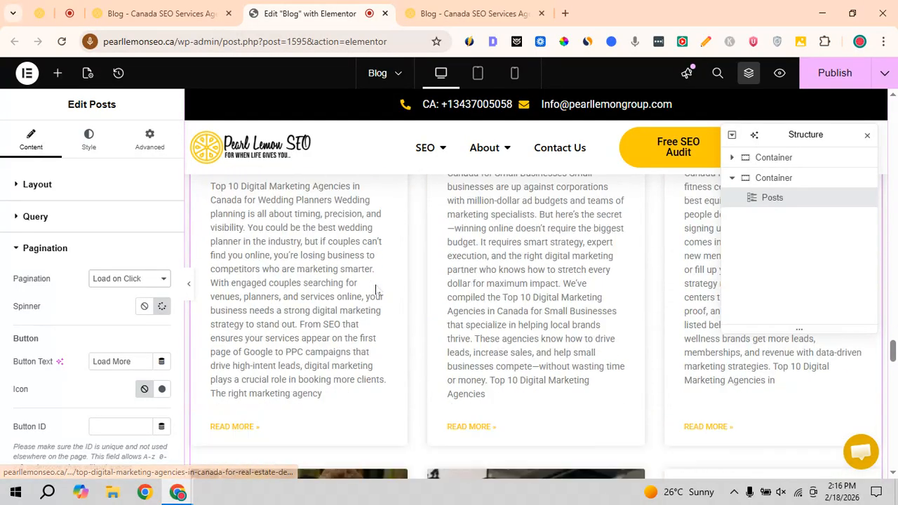
scroll(375, 290, up, 8)
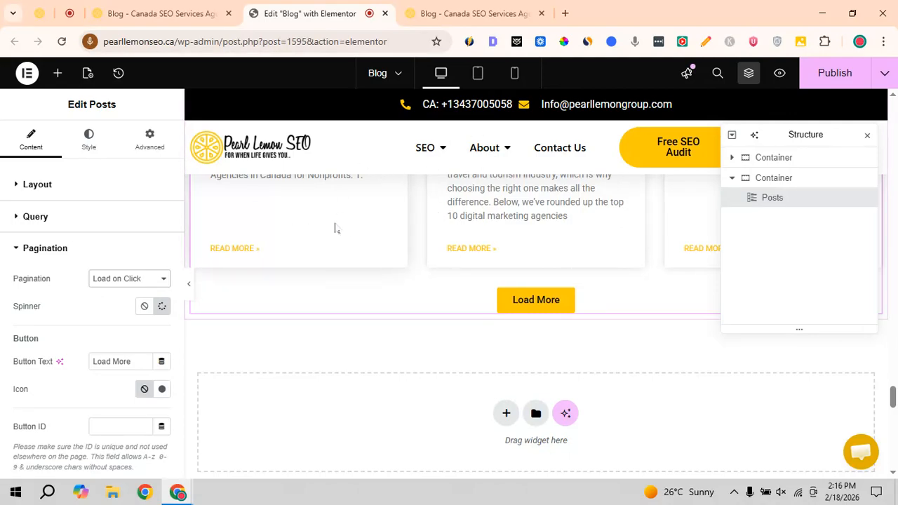
click(414, 14)
click(294, 42)
triple_click(286, 46)
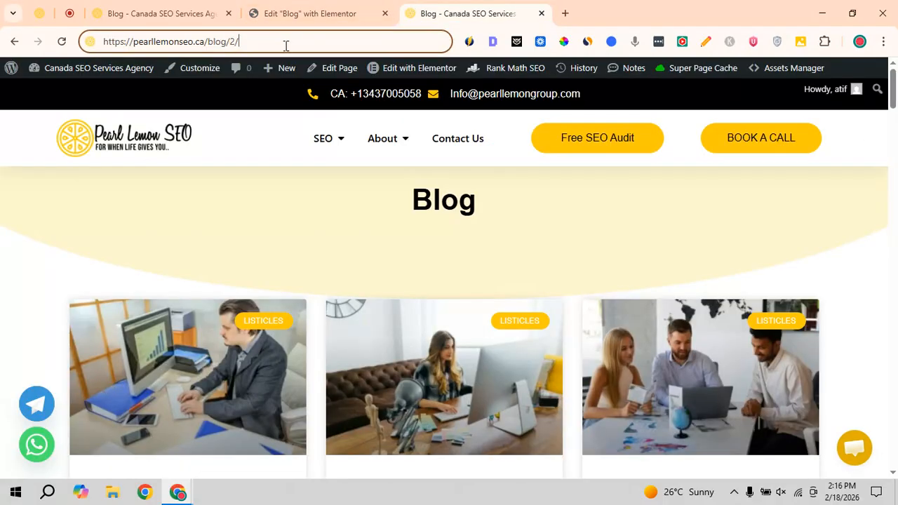
triple_click(287, 45)
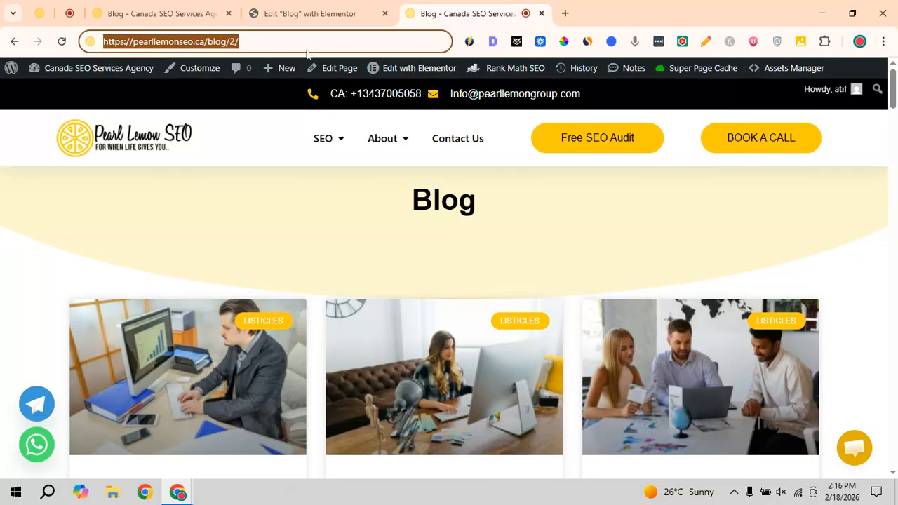
triple_click(255, 44)
key(ctrl+c)
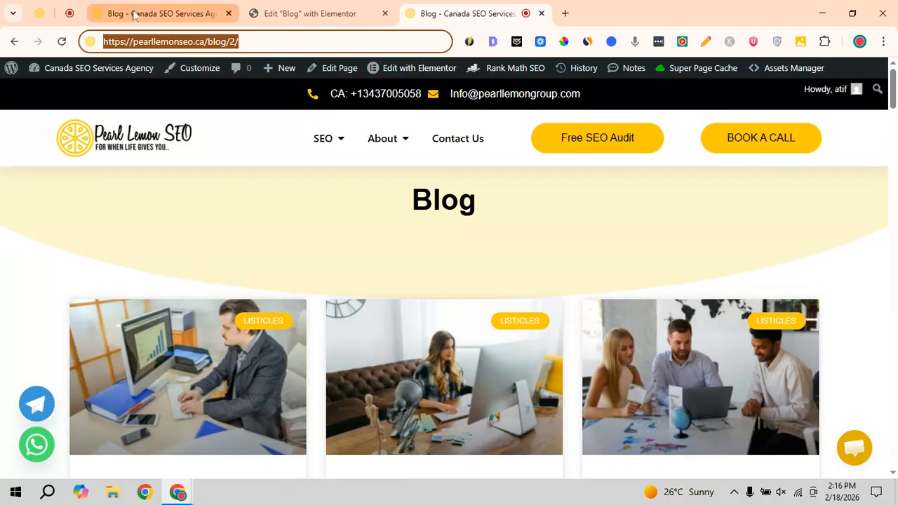
click(39, 12)
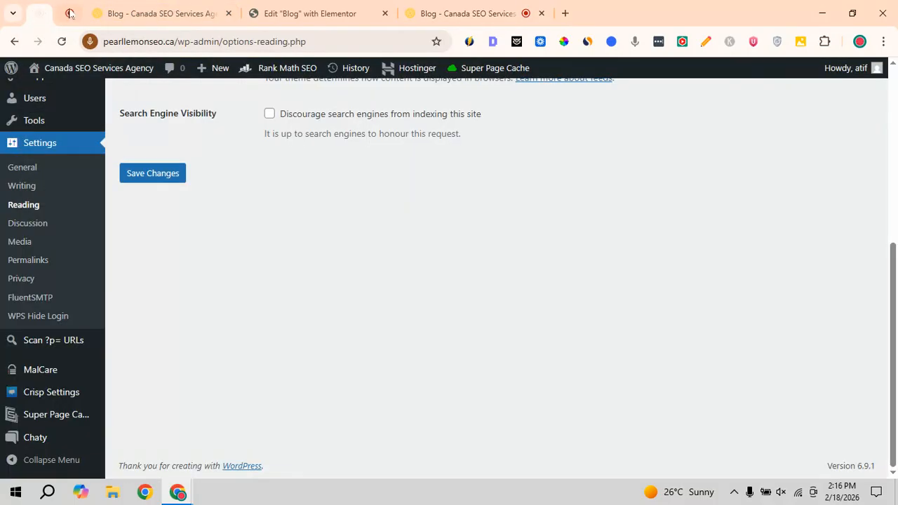
mouse_move(295, 71)
mouse_move(290, 149)
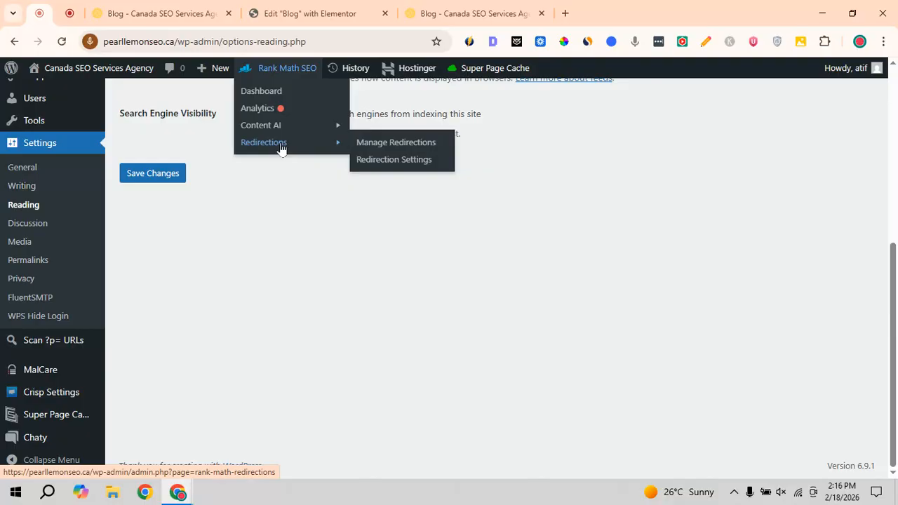
click(282, 147)
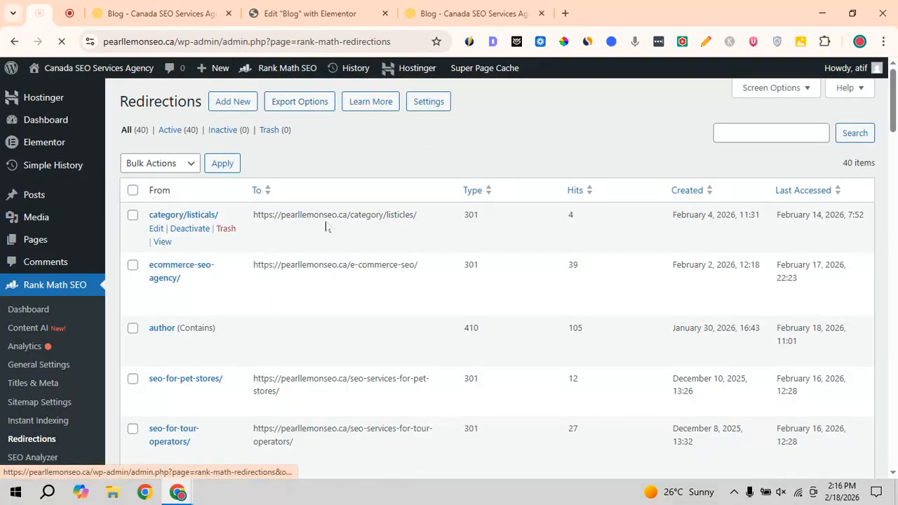
click(232, 103)
click(273, 163)
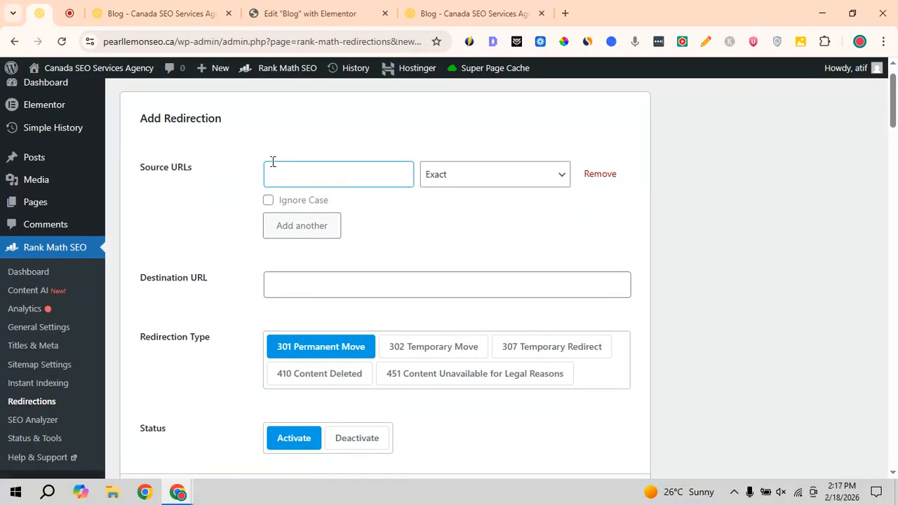
key(ctrl+v)
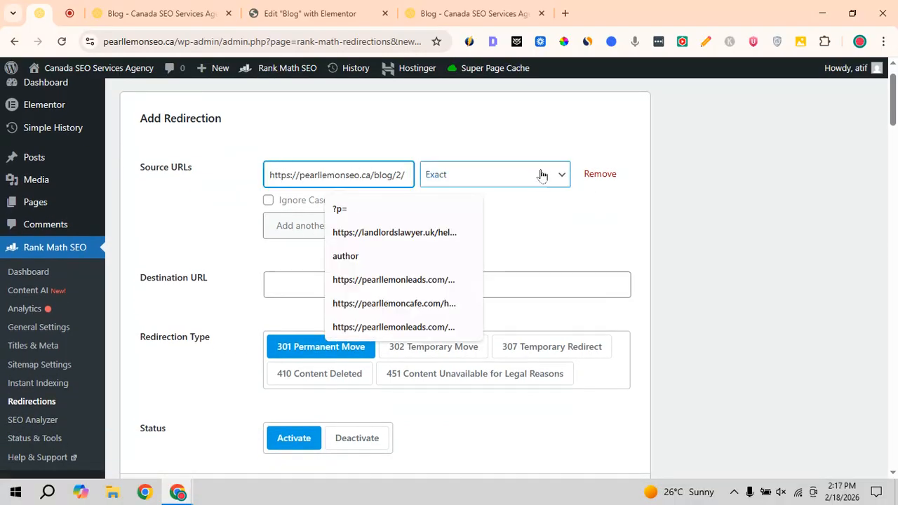
click(214, 221)
click(302, 225)
click(326, 227)
key(ctrl+v)
click(398, 226)
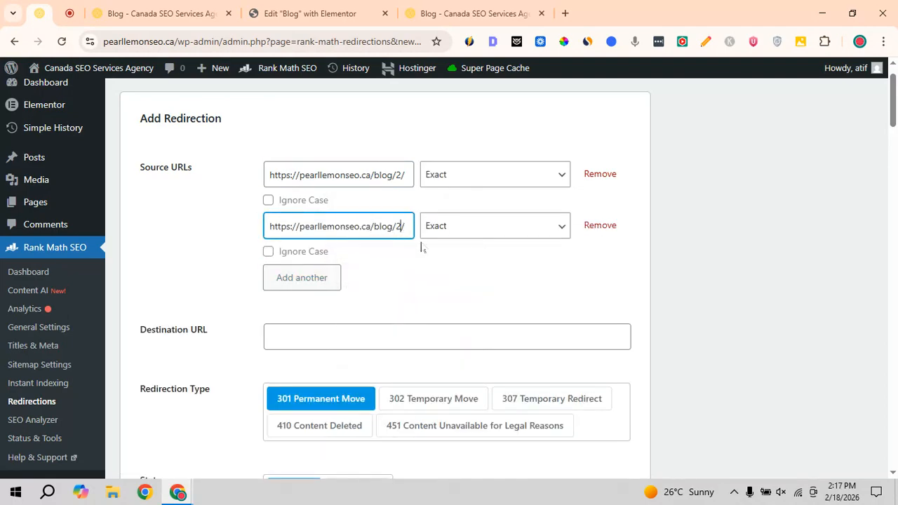
key(BackSpace)
text(3)
drag(273, 175, 473, 192)
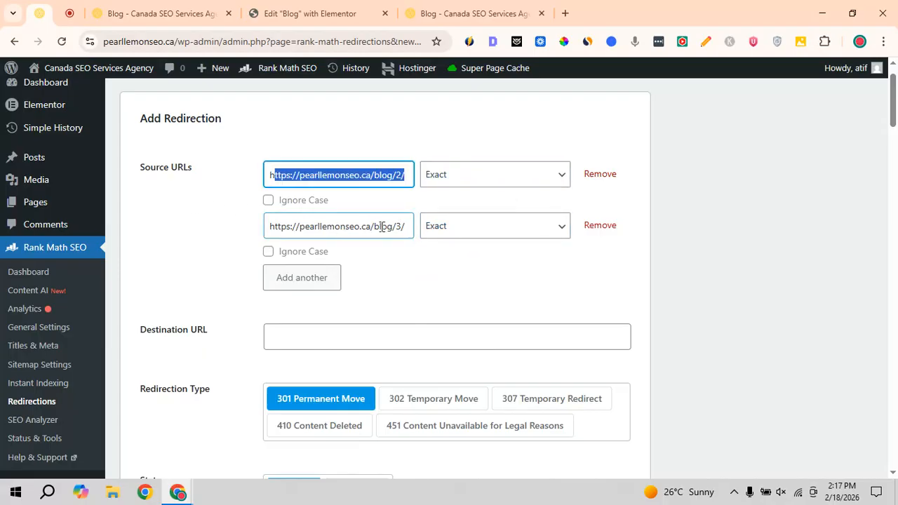
click(593, 224)
click(433, 292)
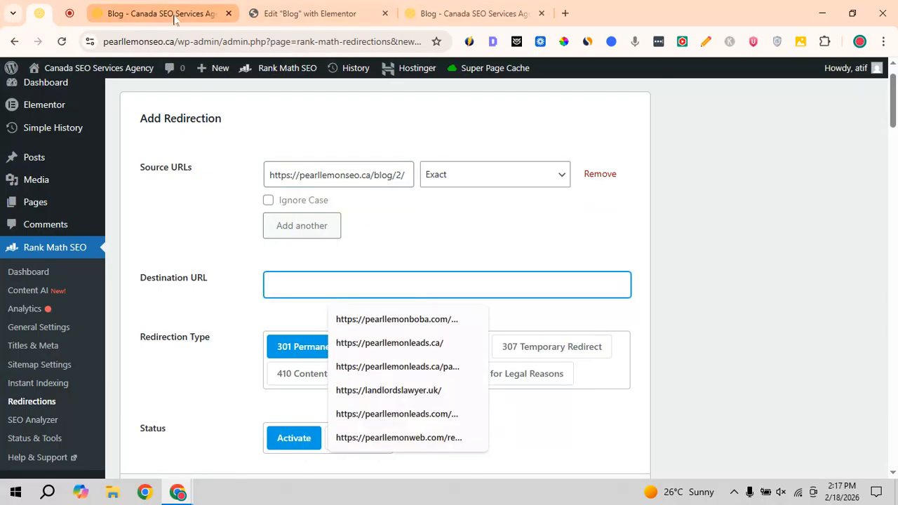
click(204, 13)
click(221, 41)
key(ctrl+c)
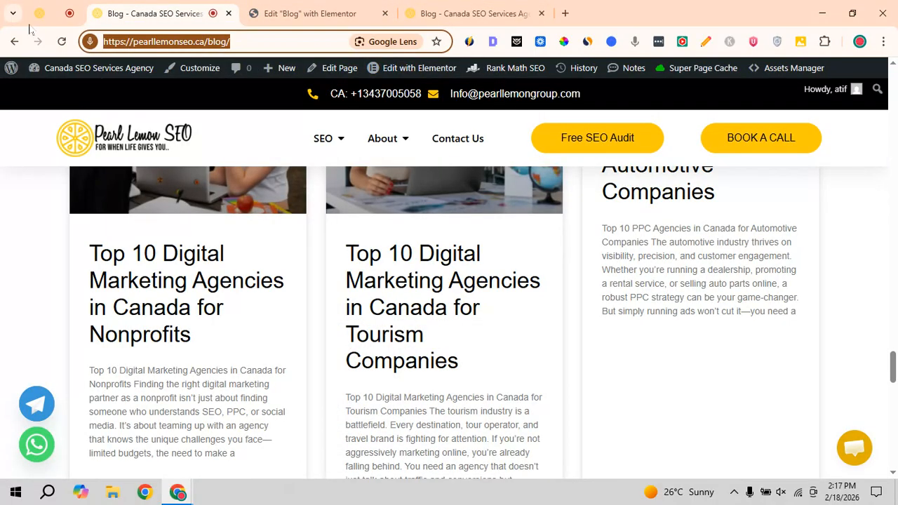
click(39, 13)
click(409, 283)
key(ctrl+v)
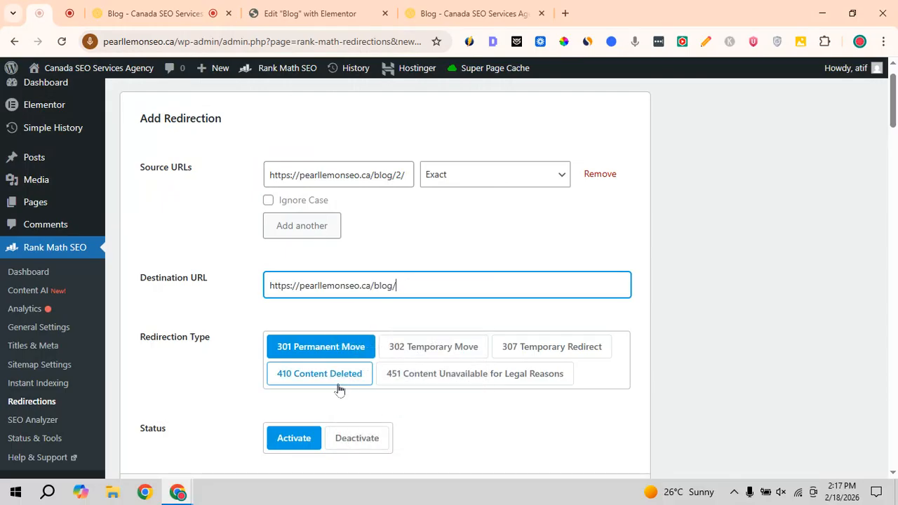
Step: Save the redirection as an active 301 Permanent Move and return to the Elementor editor of the Blog page
scroll(350, 402, down, 5)
scroll(606, 183, up, 3)
click(589, 389)
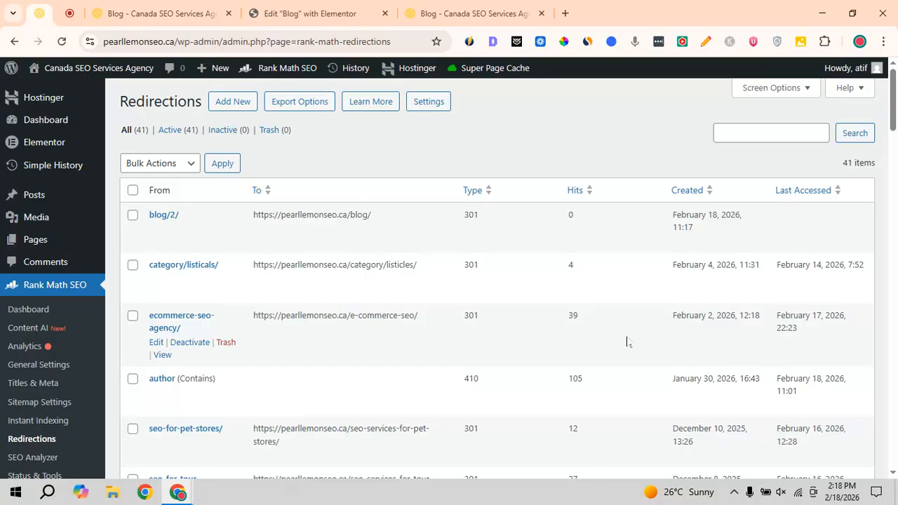
click(309, 13)
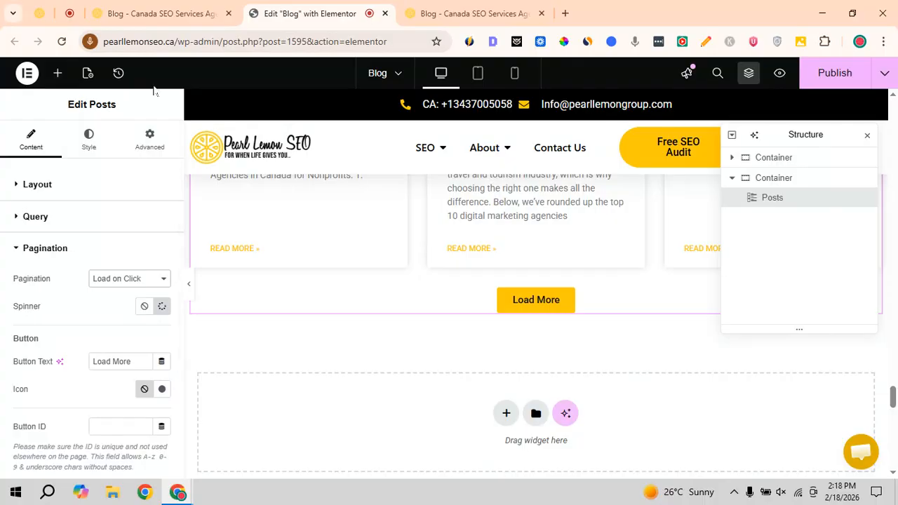